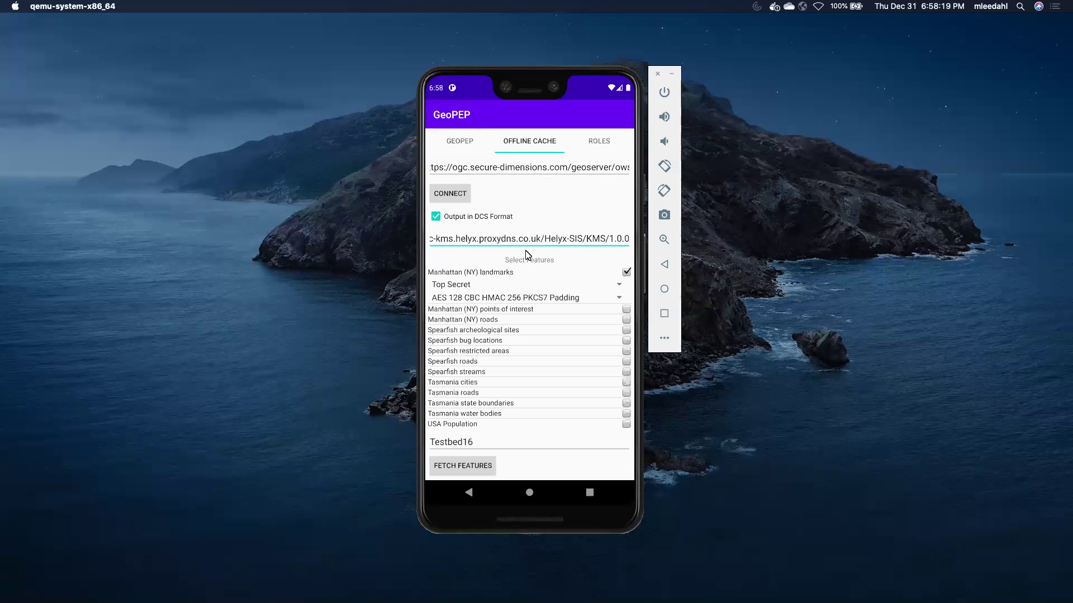
- Keep Top Secret classification and choose AES 256 CBC HMAC 512 PKCS7 Padding encryption
left_click(450, 287)
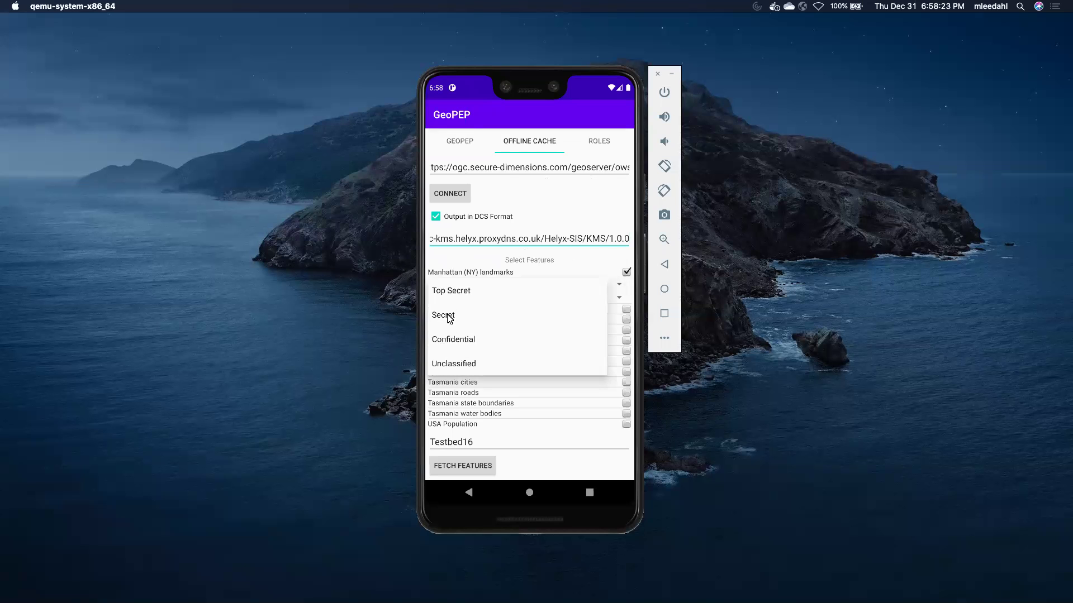
left_click(450, 290)
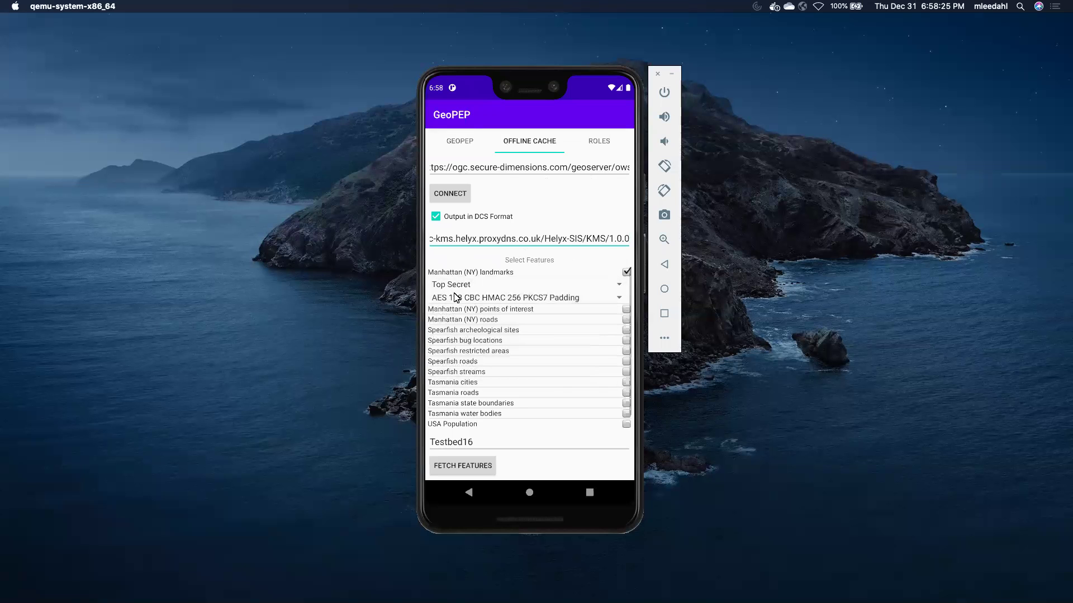
left_click(456, 298)
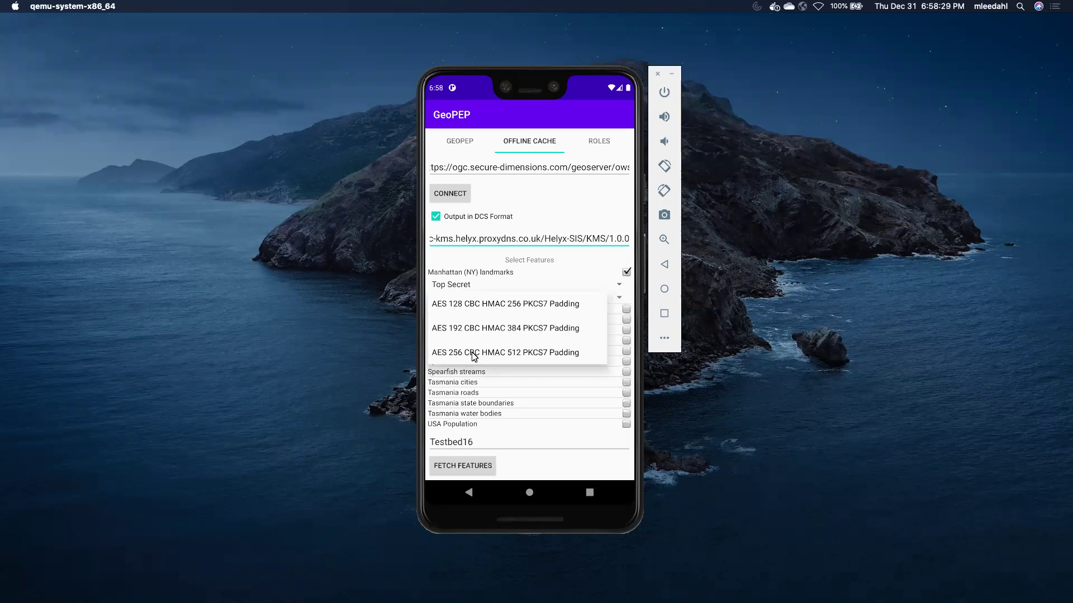
left_click(472, 354)
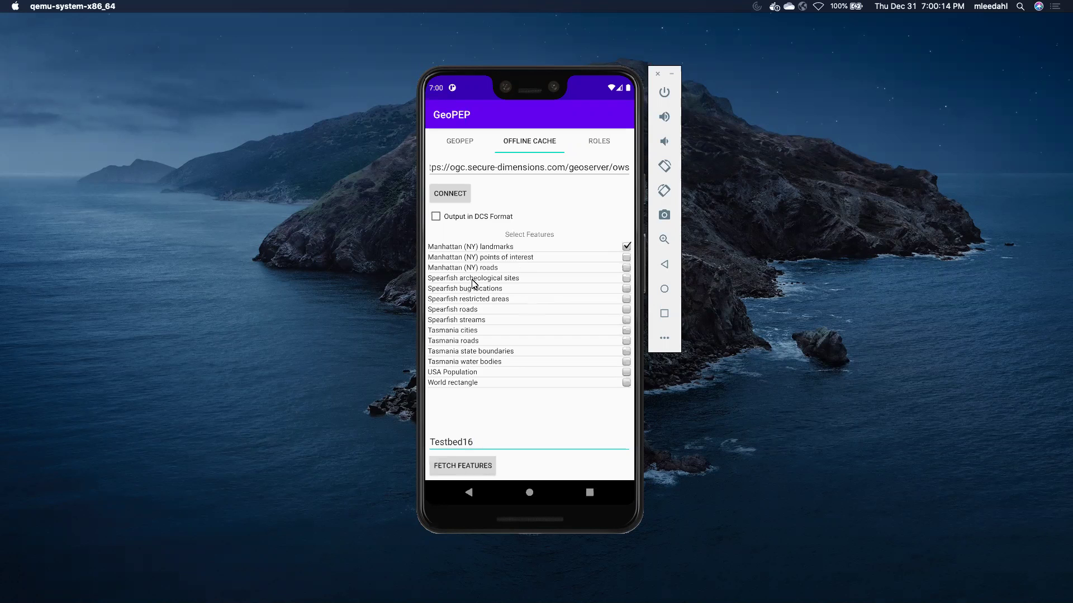
- Fetch the Testbed16 features, then preview the Testbed16 and Military Police offline caches
left_click(466, 470)
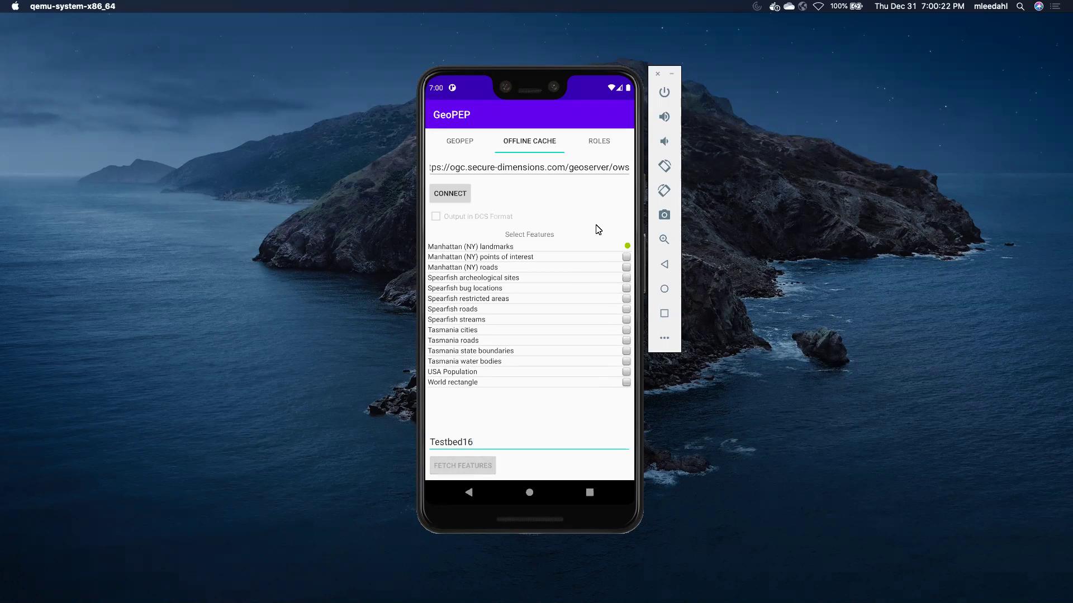
left_click(460, 144)
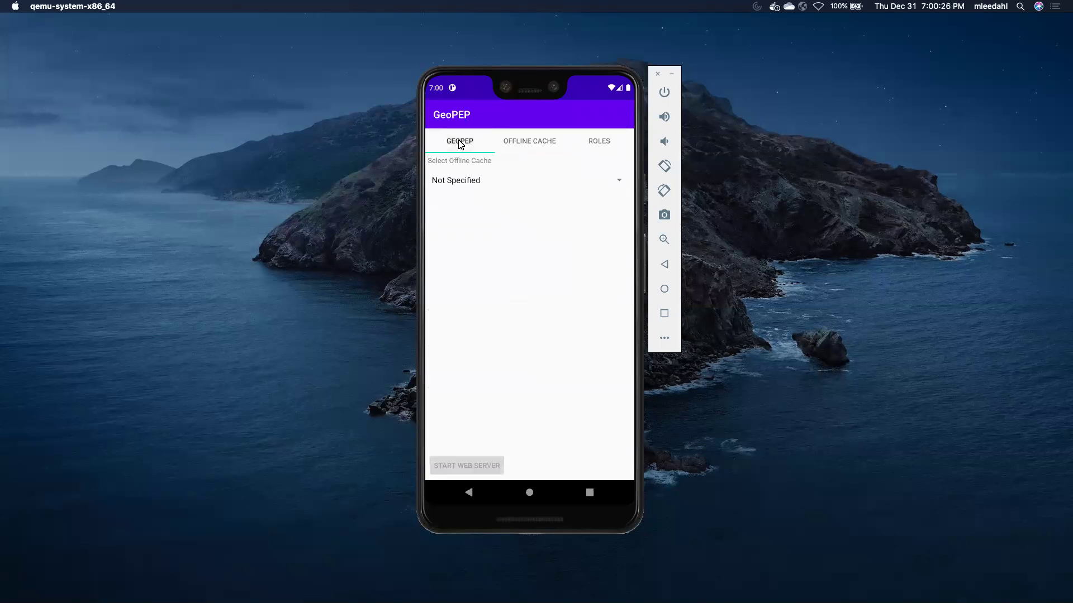
left_click(468, 185)
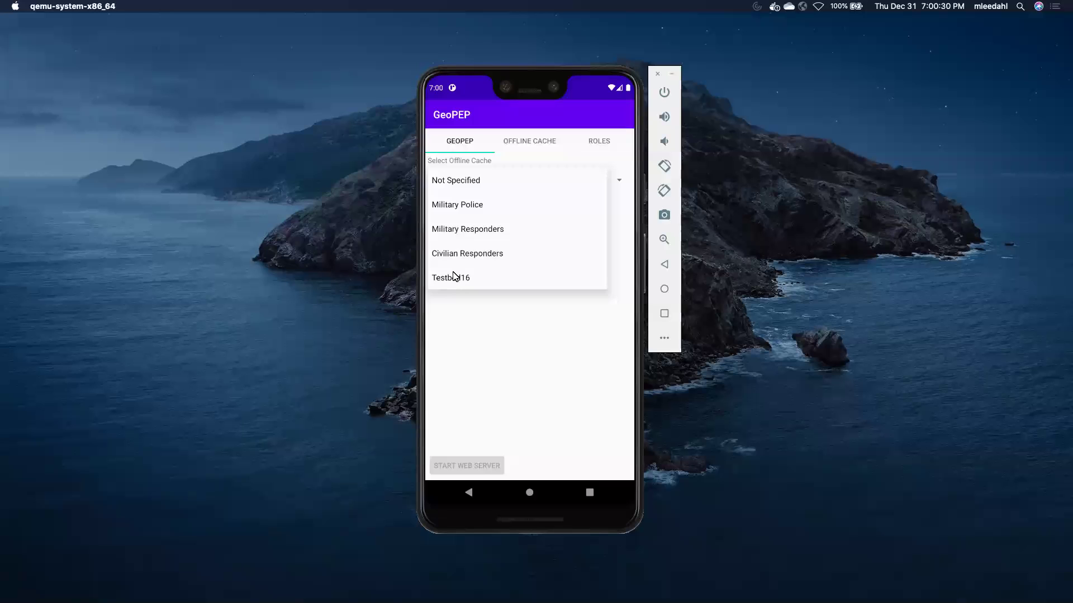
left_click(455, 279)
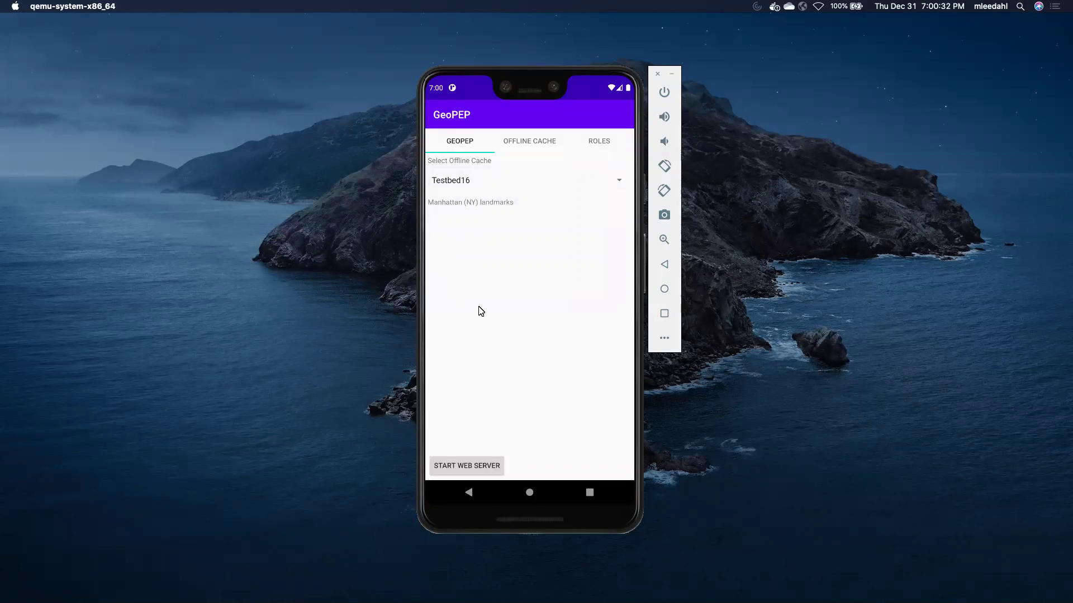
left_click(464, 185)
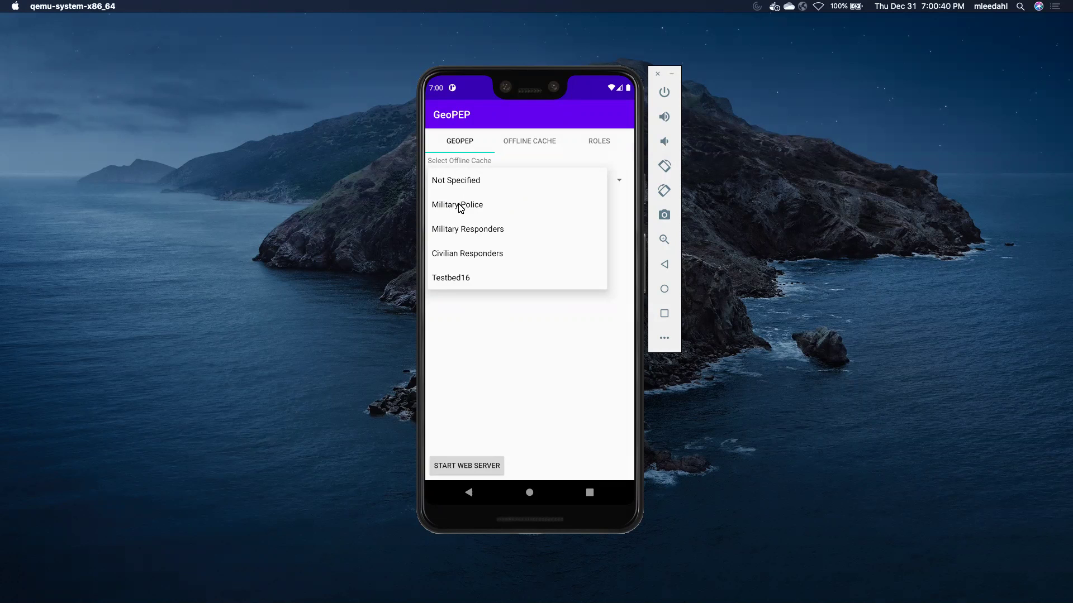
left_click(454, 207)
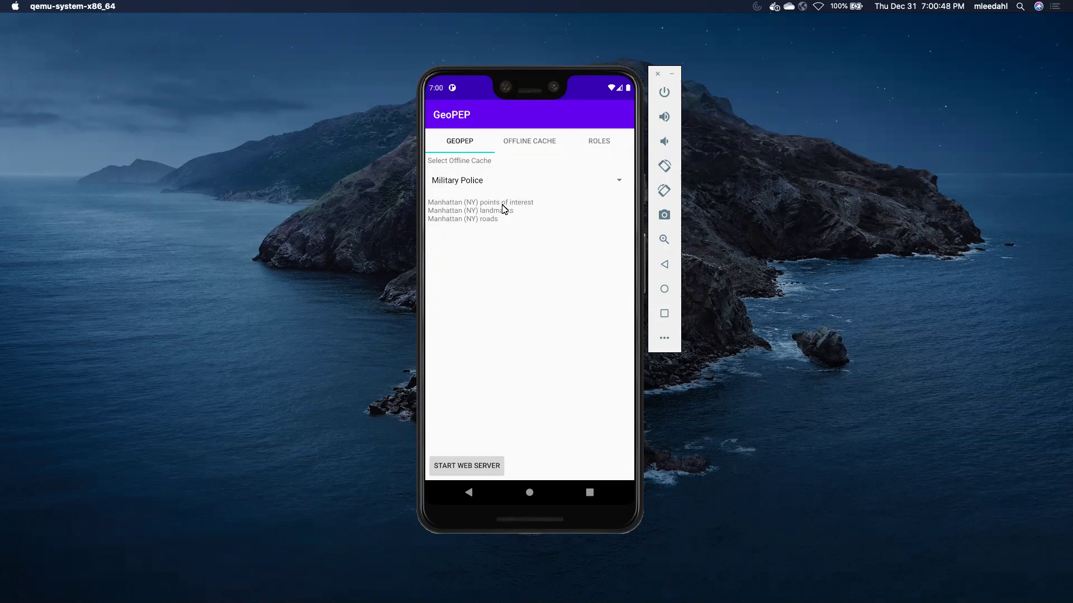
- Compare the Military Responders and Civilian Responders caches, then serve Military Responders on the web server
left_click(468, 184)
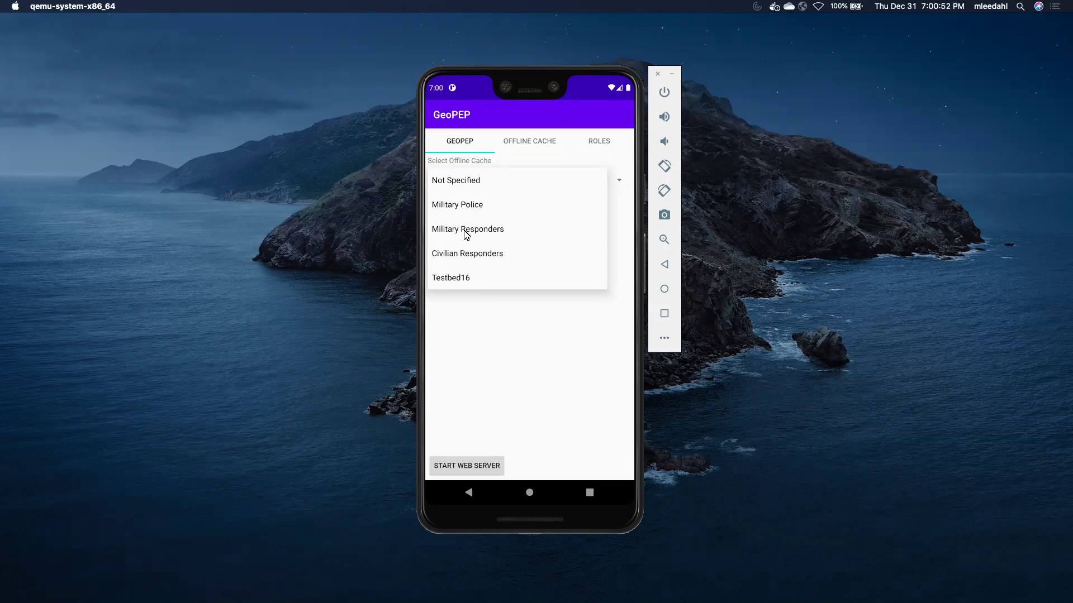
left_click(467, 231)
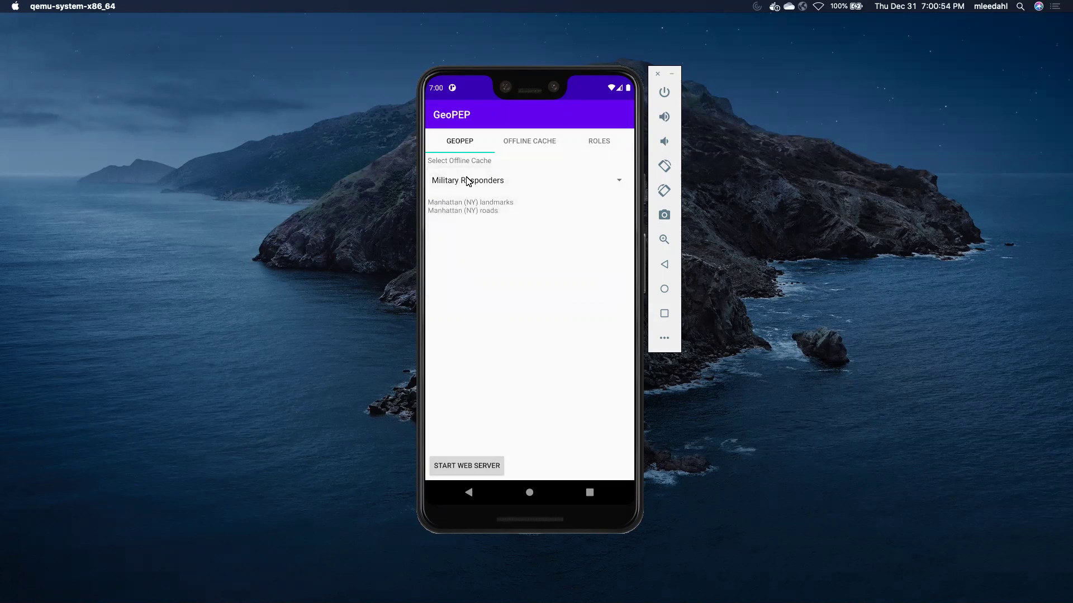
left_click(468, 182)
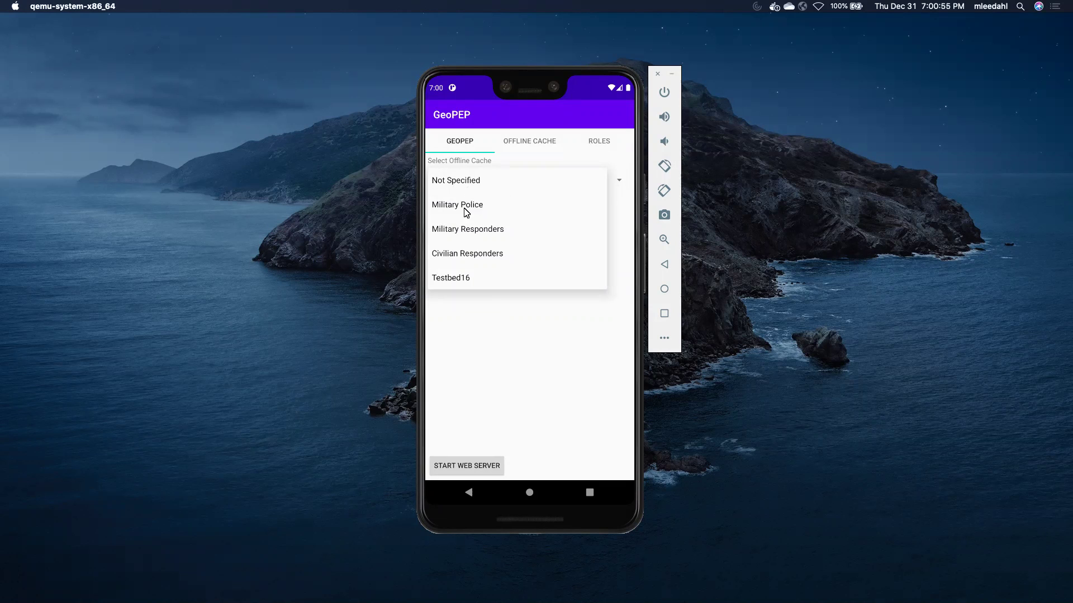
left_click(457, 254)
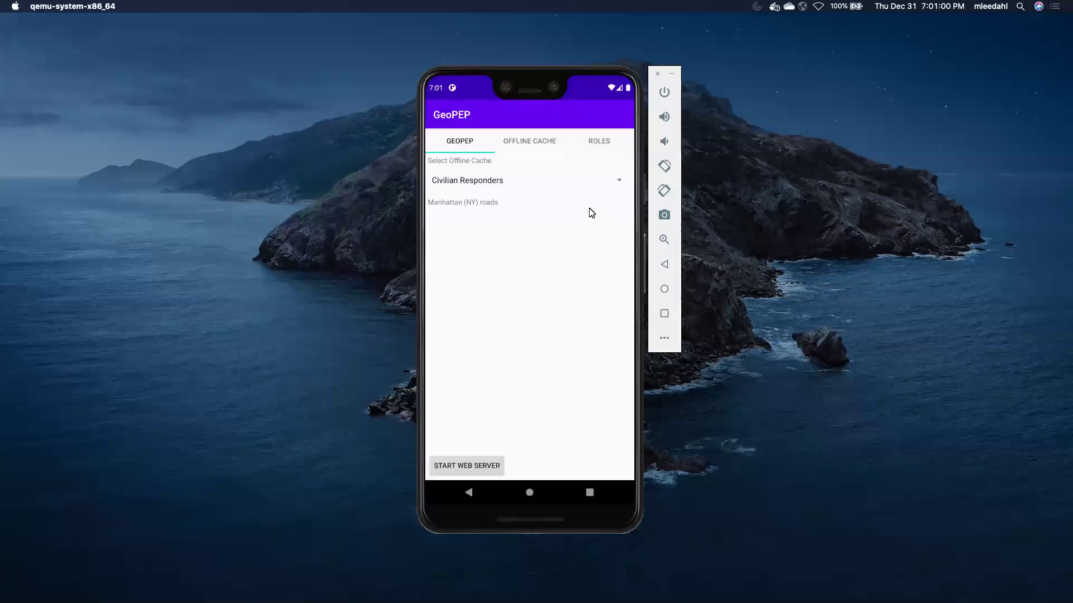
left_click(479, 184)
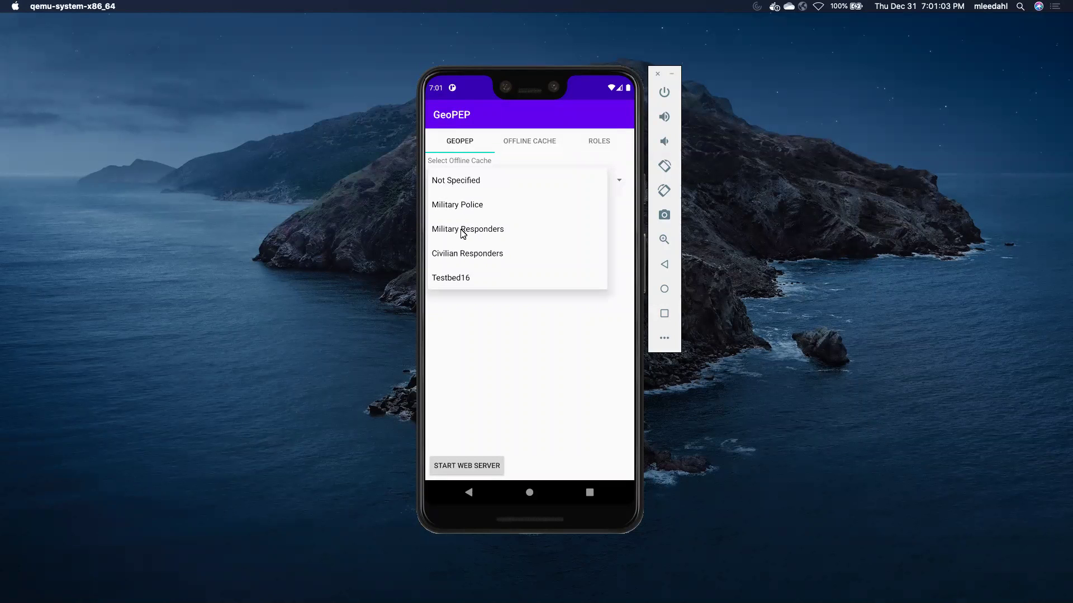
left_click(463, 232)
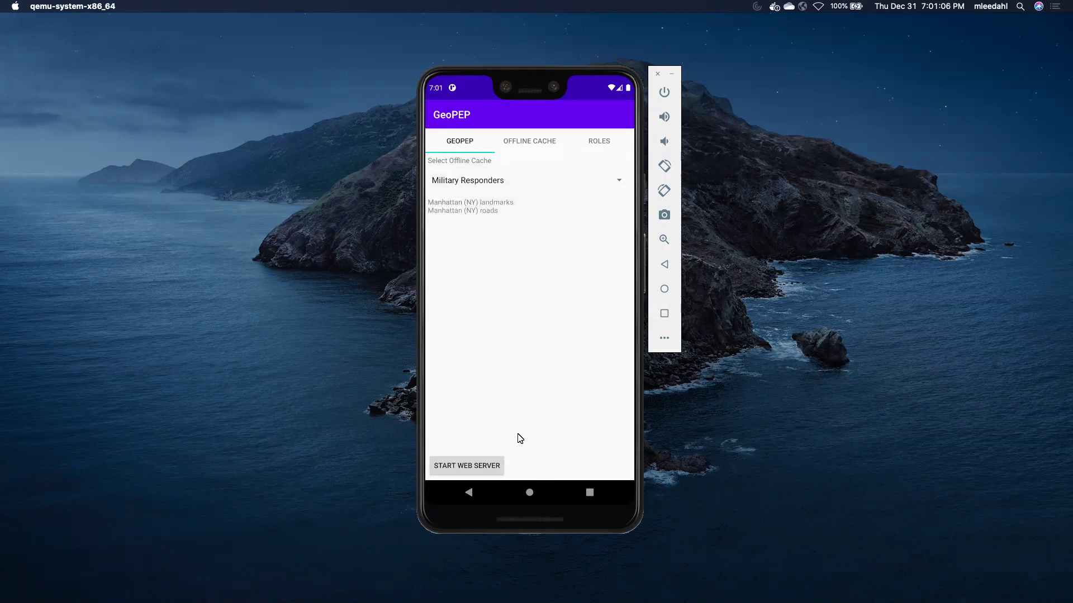
left_click(473, 466)
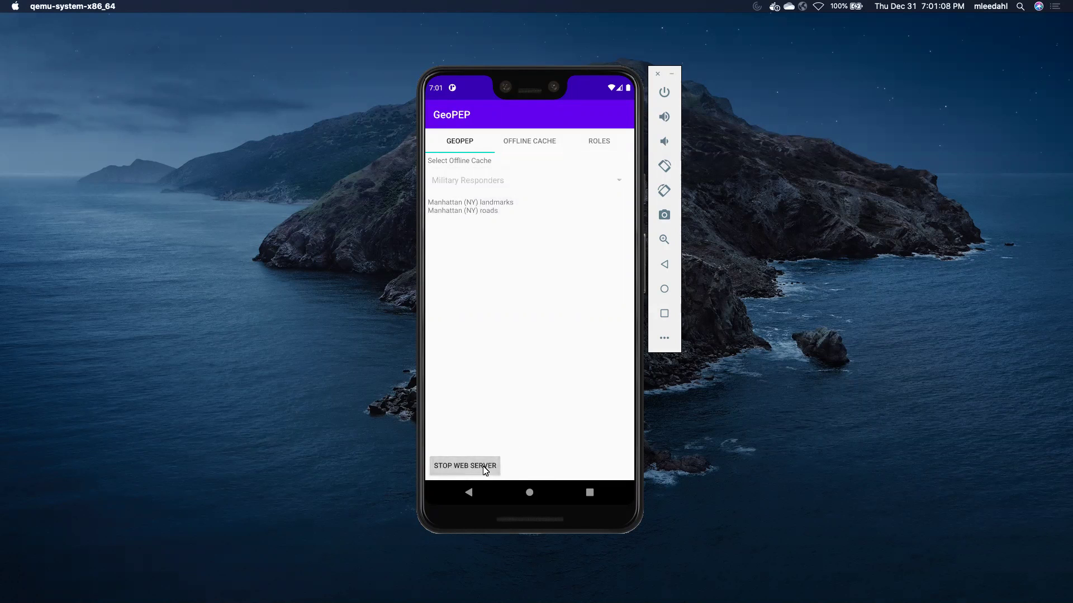
- Switch from GeoPEP to QField through the recent apps overview
left_click(591, 492)
left_click_drag(505, 356, 623, 352)
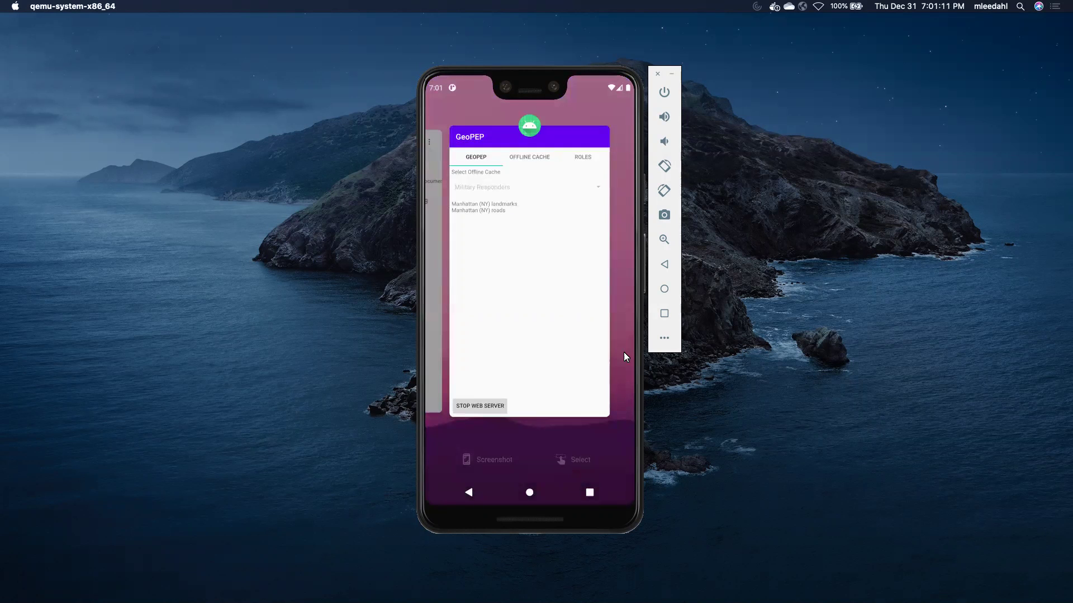
left_click_drag(505, 341, 622, 337)
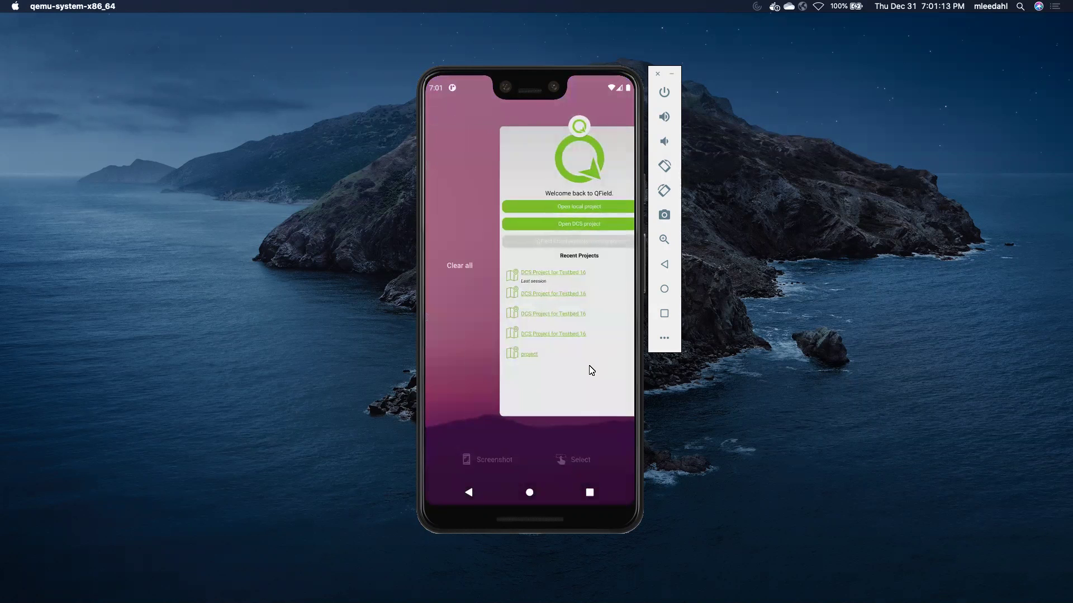
left_click(585, 355)
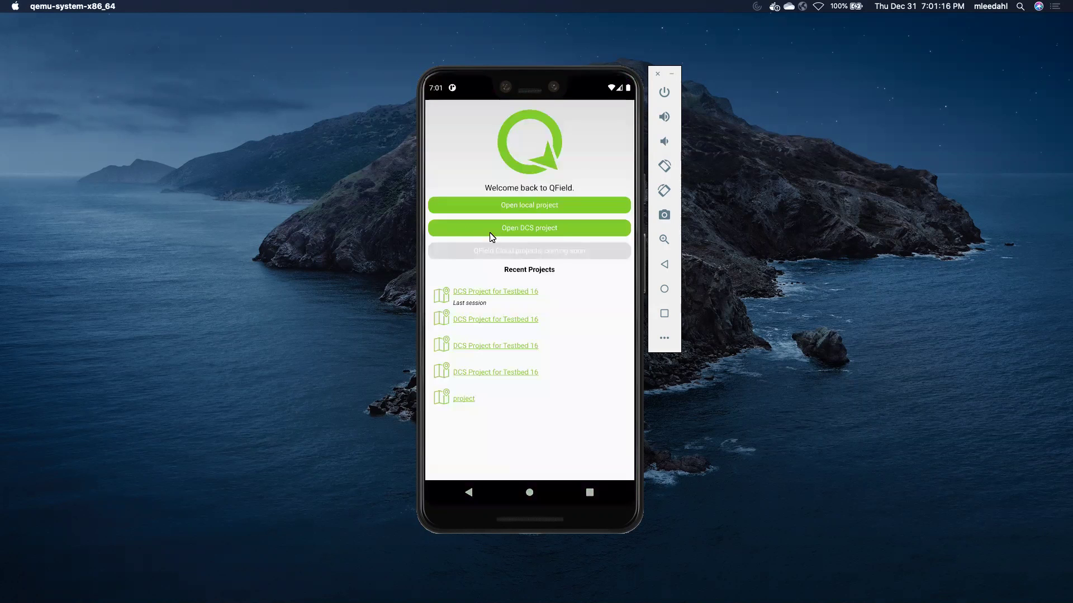
- Mark Manhattan (NY) landmarks and roads in a DCS project, then switch back to GeoPEP
left_click(532, 233)
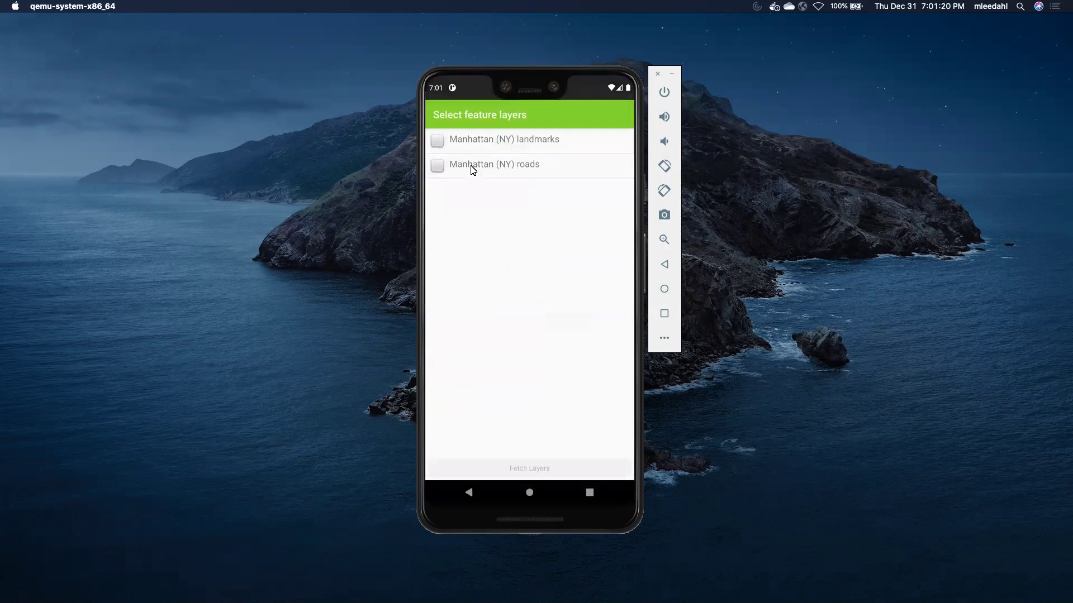
left_click(441, 140)
left_click(441, 166)
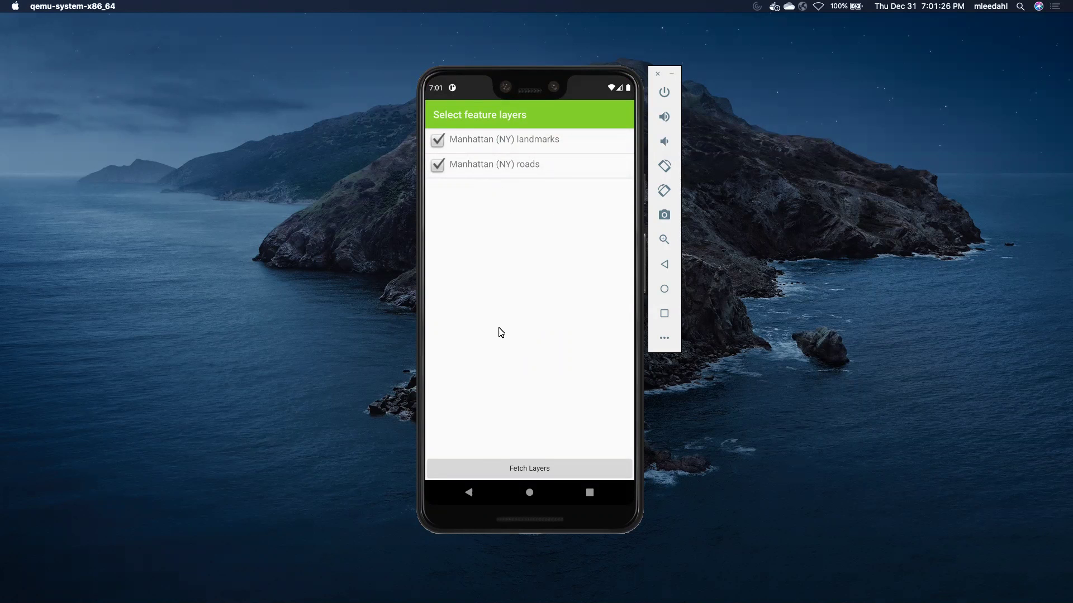
left_click(468, 497)
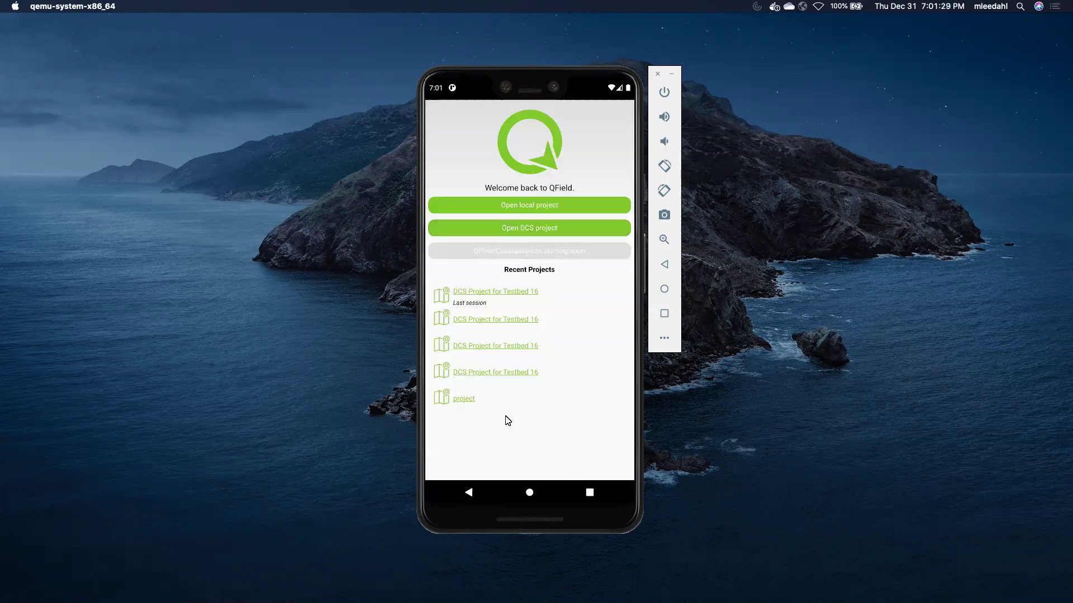
left_click(590, 492)
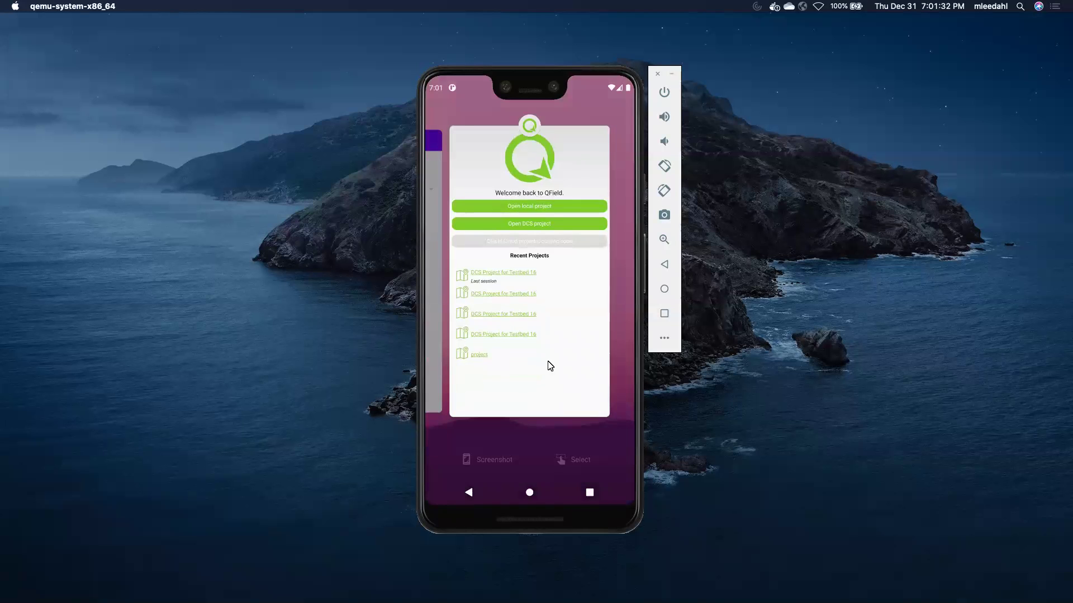
left_click_drag(469, 359, 479, 326)
- Stop the web server, restart it serving the Military Police cache, and return to recent apps
left_click(489, 321)
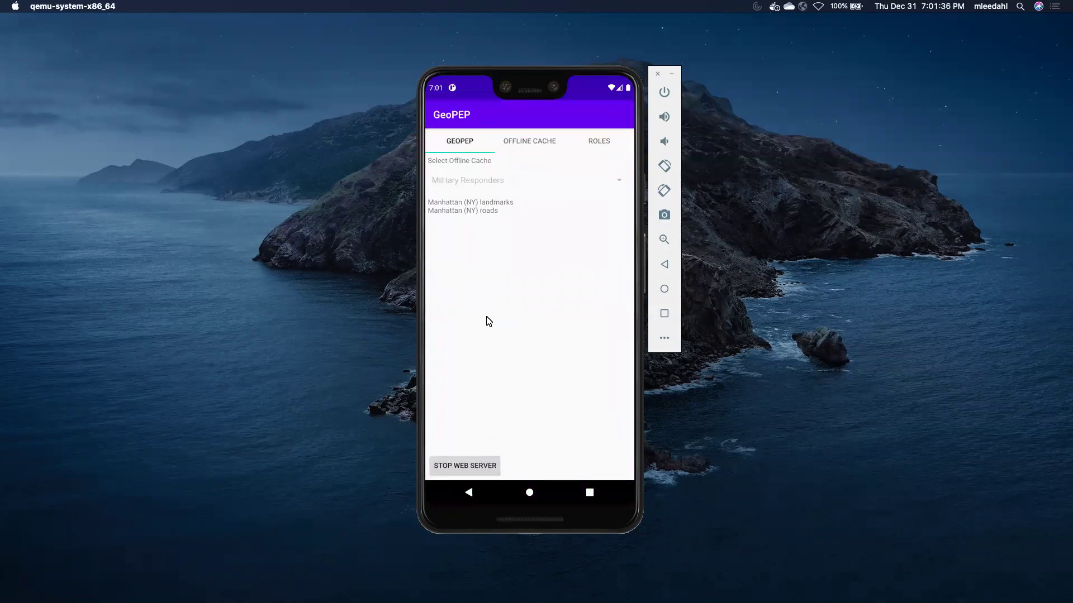
left_click(466, 463)
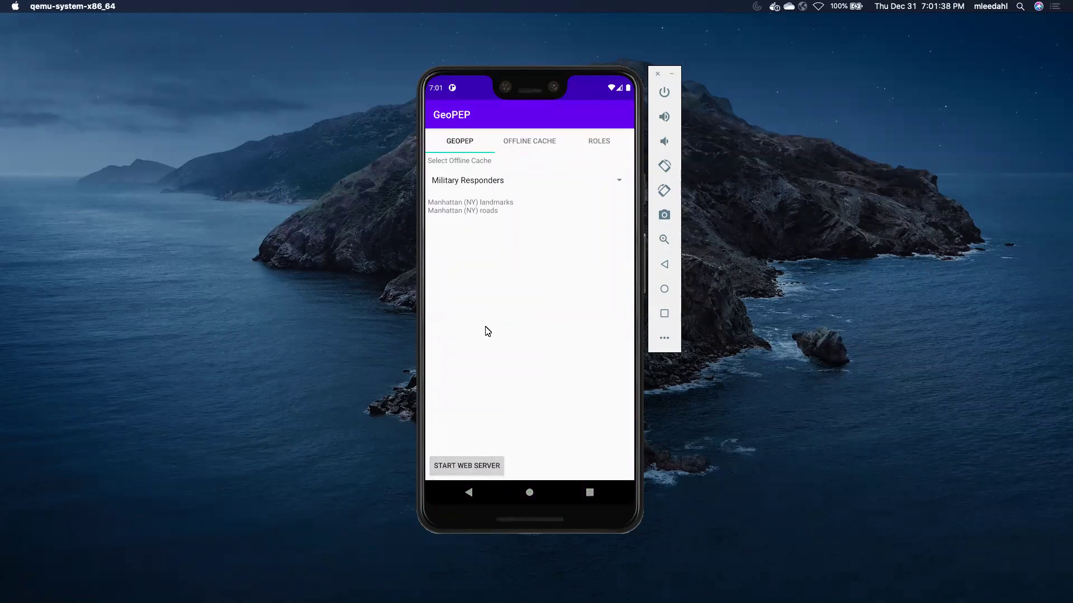
left_click(500, 182)
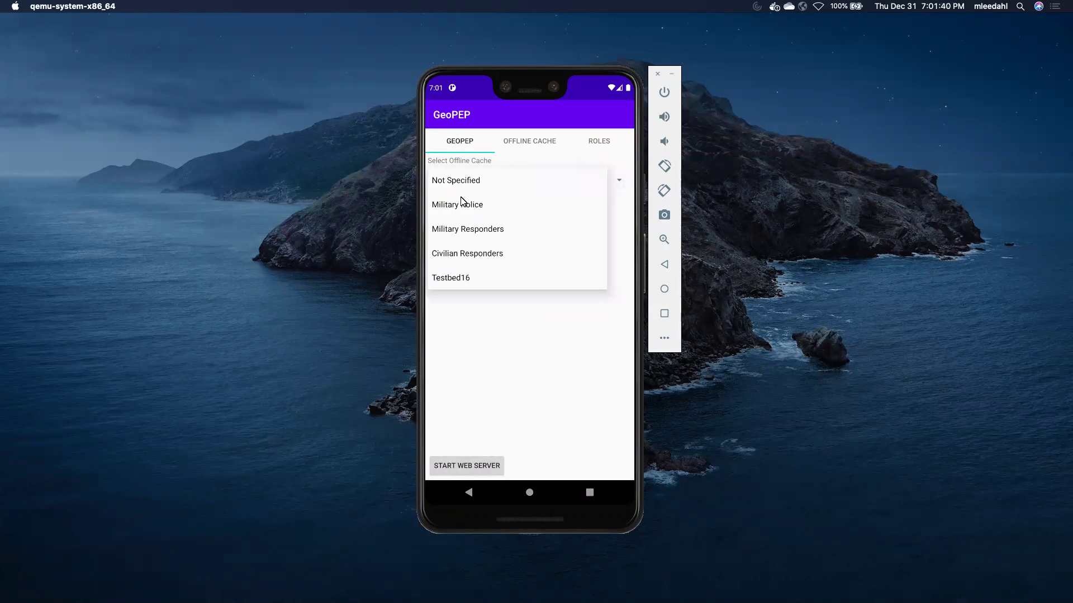
left_click(447, 207)
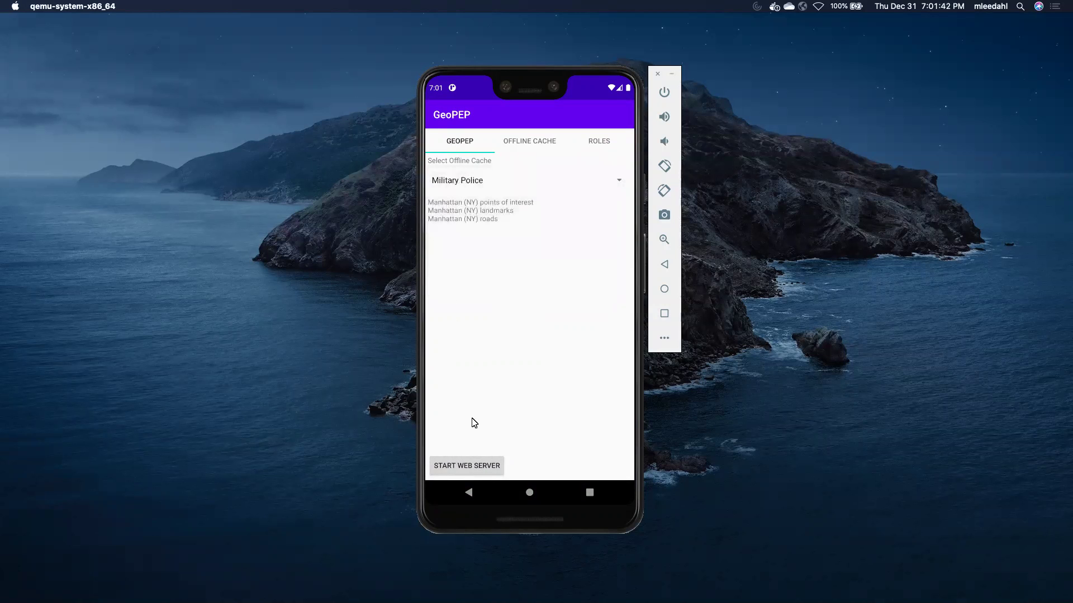
left_click(474, 468)
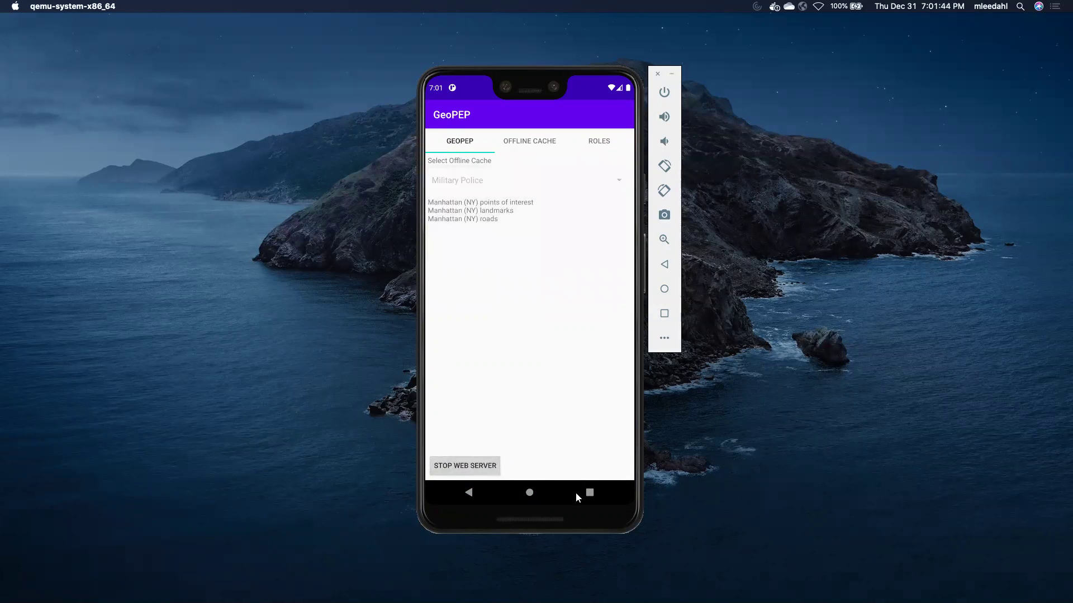
left_click(590, 493)
left_click_drag(499, 350, 608, 352)
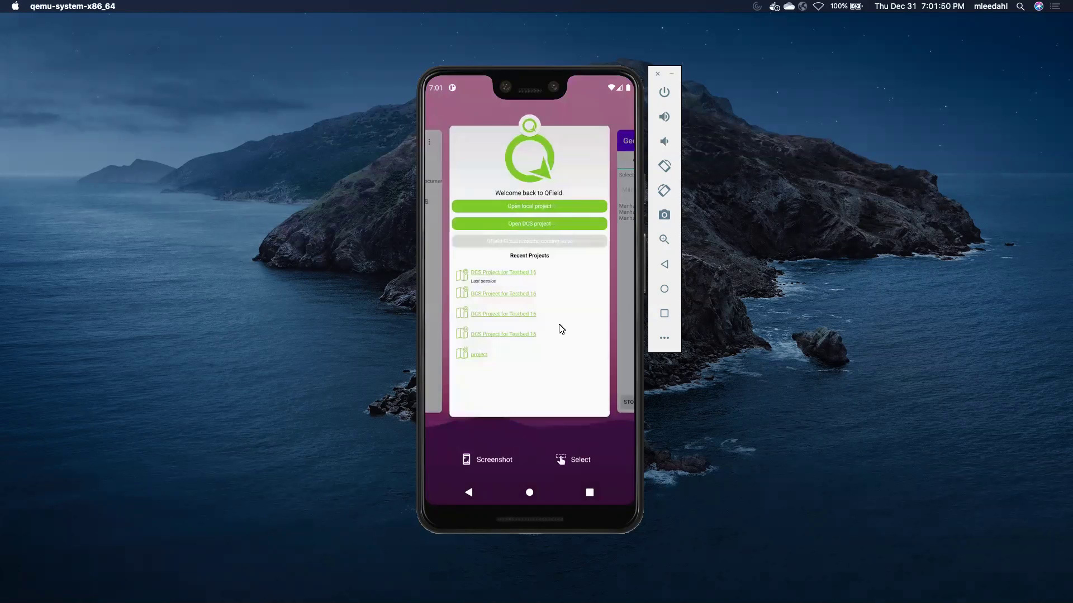
- Open a DCS project in QField and fetch the points of interest, landmarks and roads layers
left_click(560, 329)
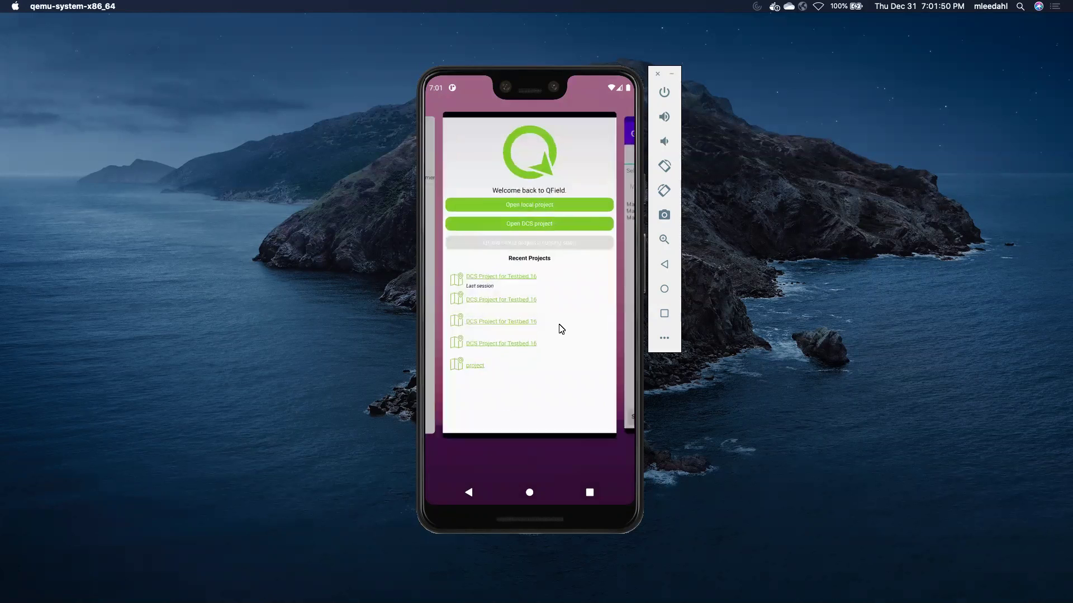
left_click(491, 231)
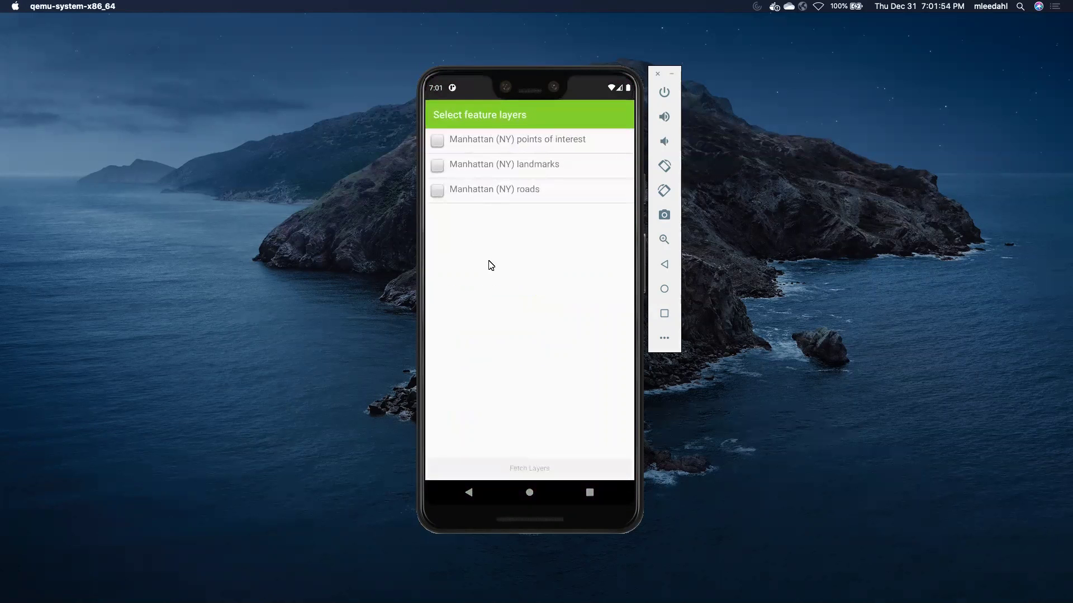
left_click(437, 143)
left_click(437, 166)
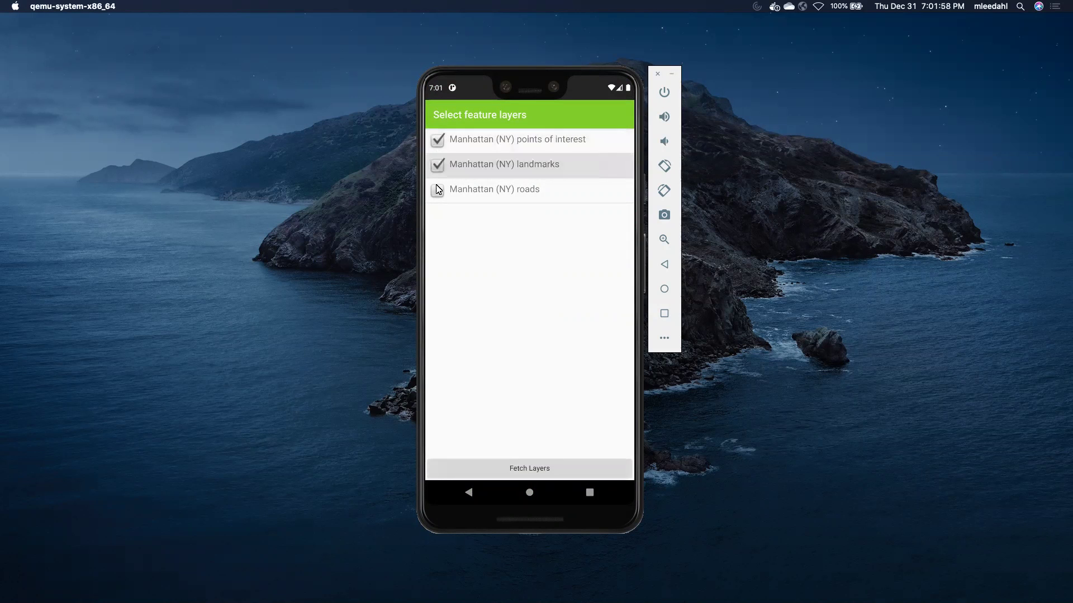
left_click(437, 190)
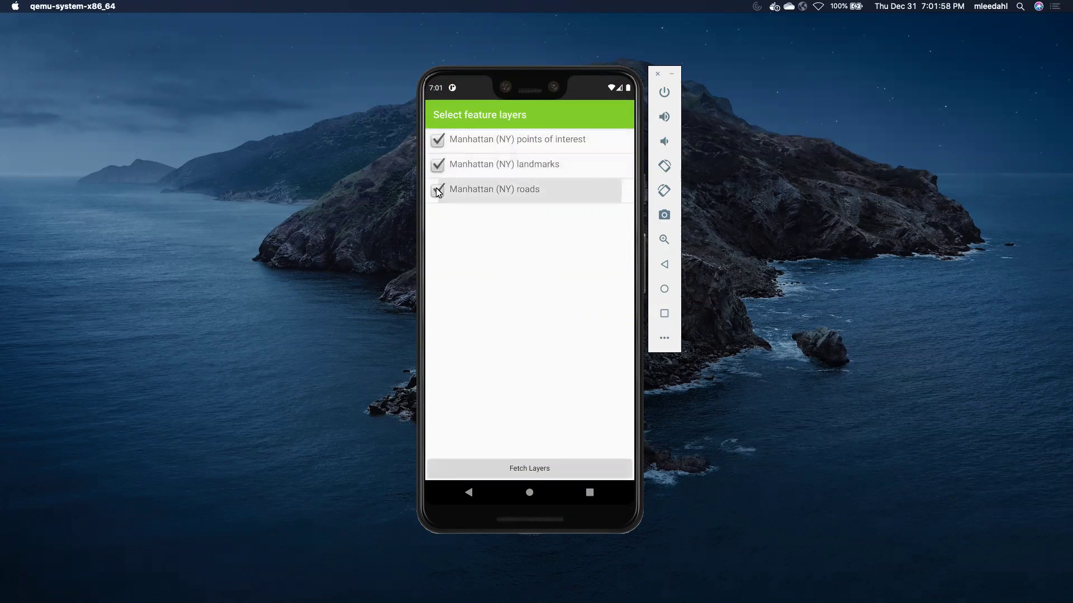
left_click(531, 471)
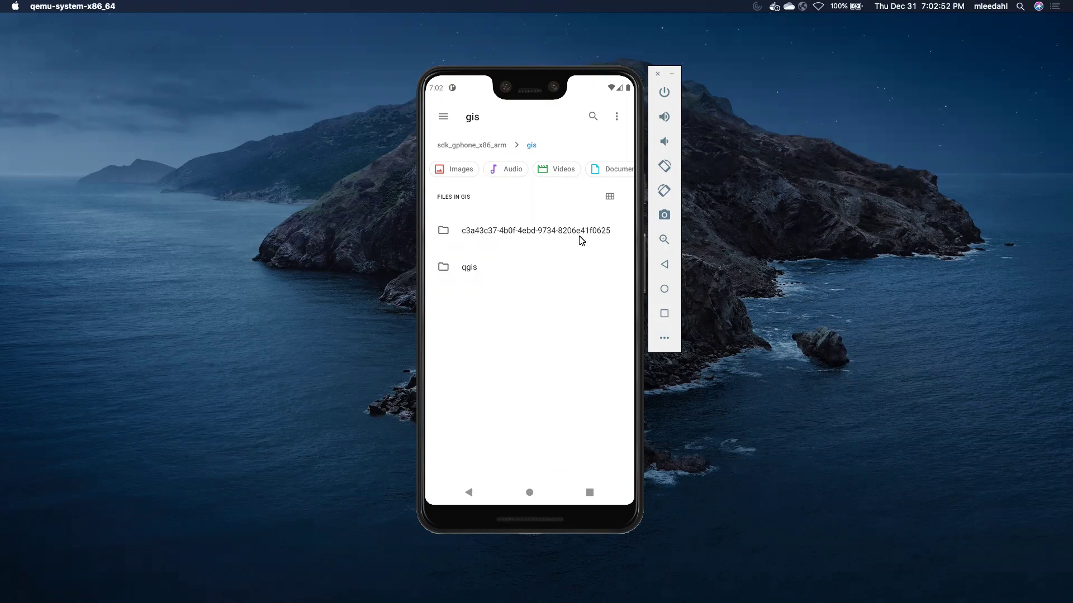
- Browse the c3a43c37 project folder and the gis/qgis folder, then switch back to QField
left_click(521, 231)
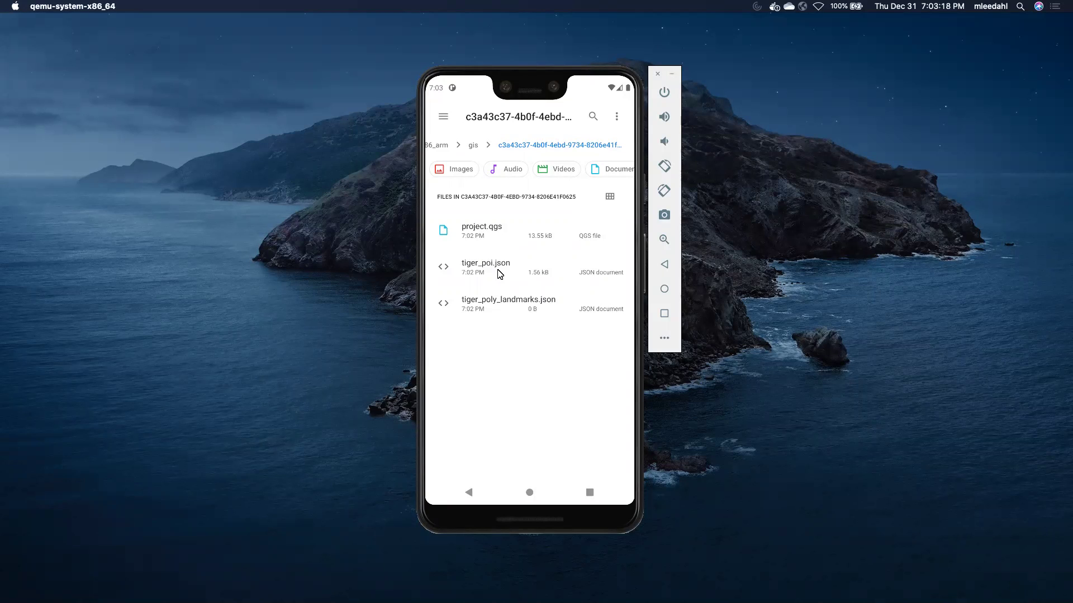
left_click(473, 145)
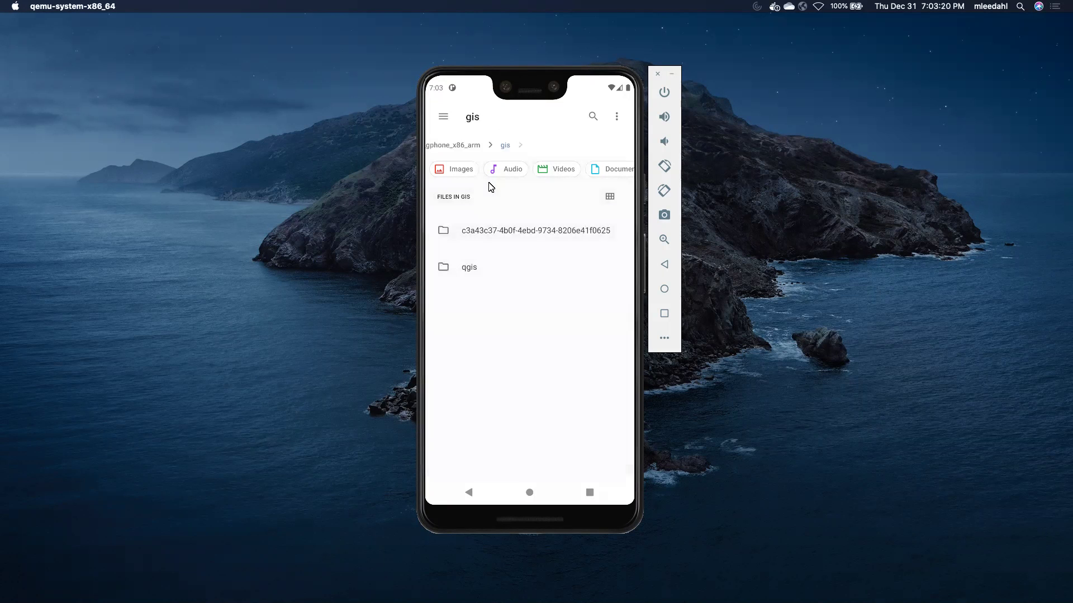
left_click(470, 268)
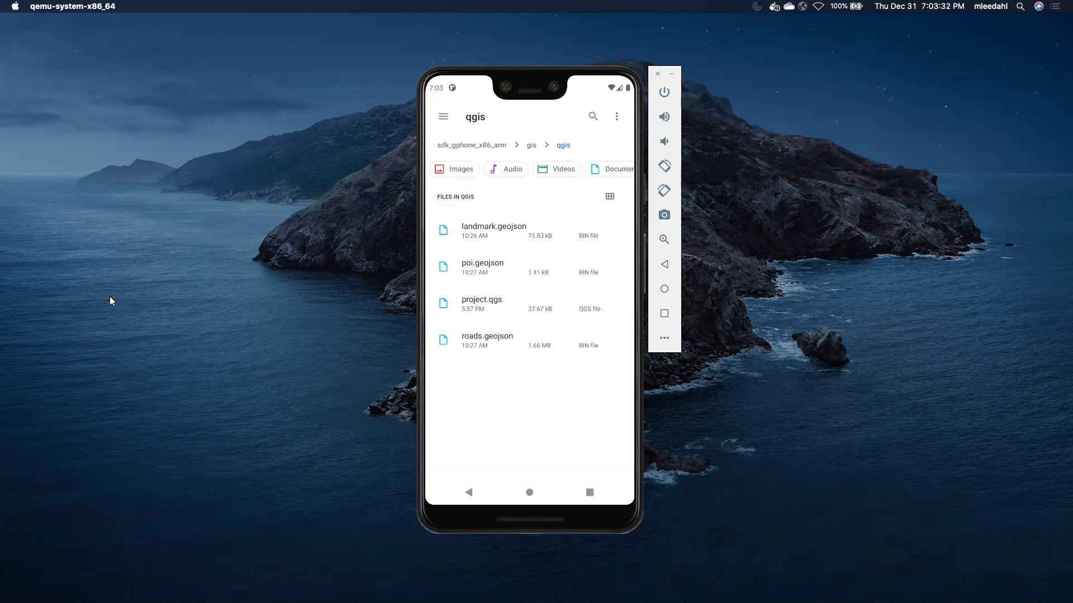
left_click(589, 494)
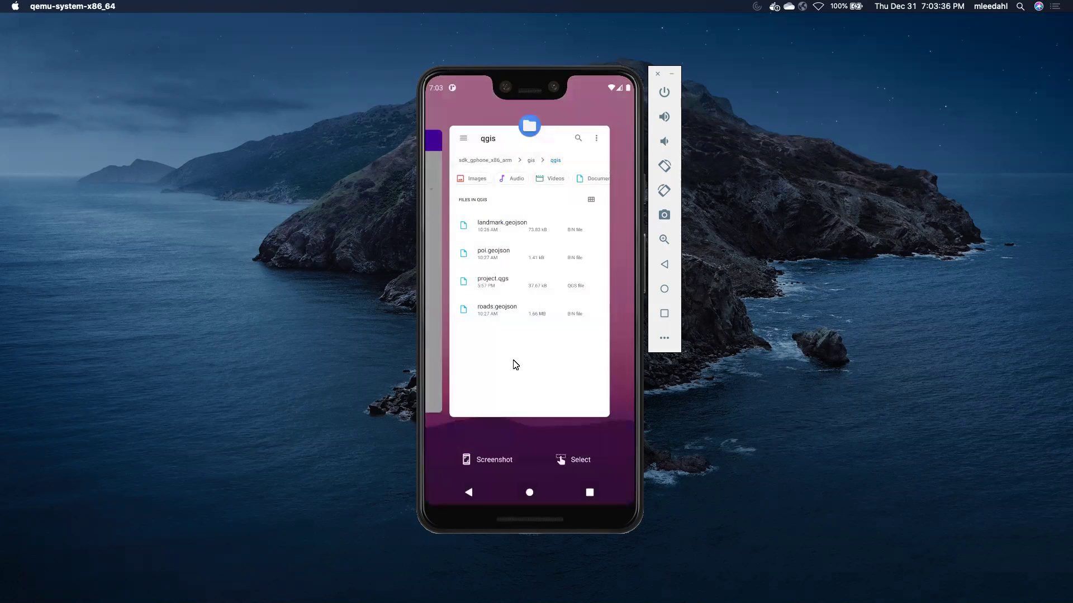
left_click_drag(515, 365, 732, 369)
- Open project.qgs as a local project from Internal storage > gis > qgis
left_click(545, 327)
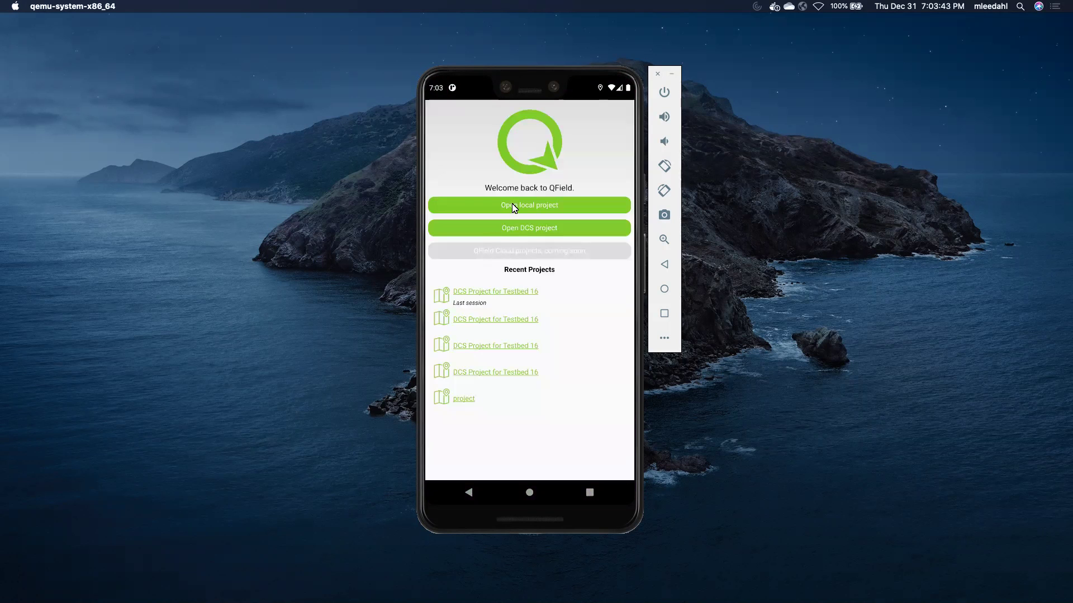
left_click(529, 212)
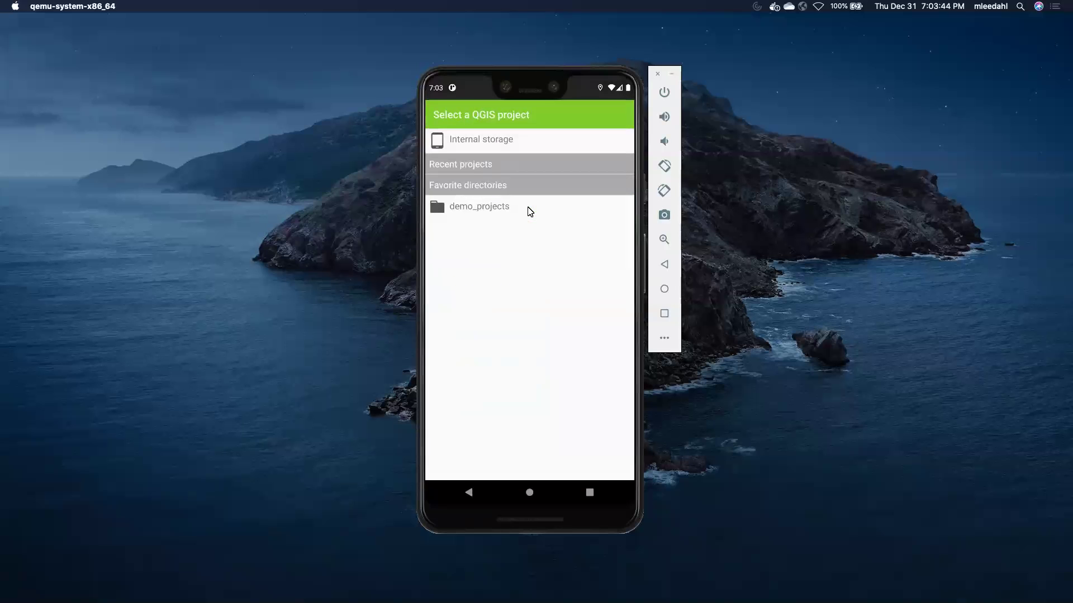
left_click(474, 144)
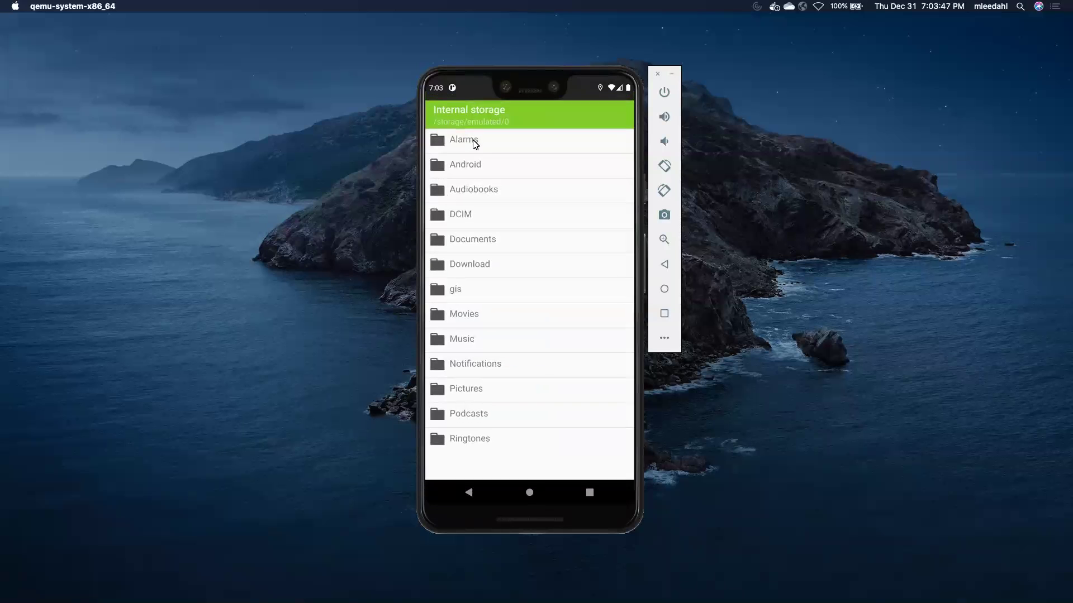
left_click(452, 292)
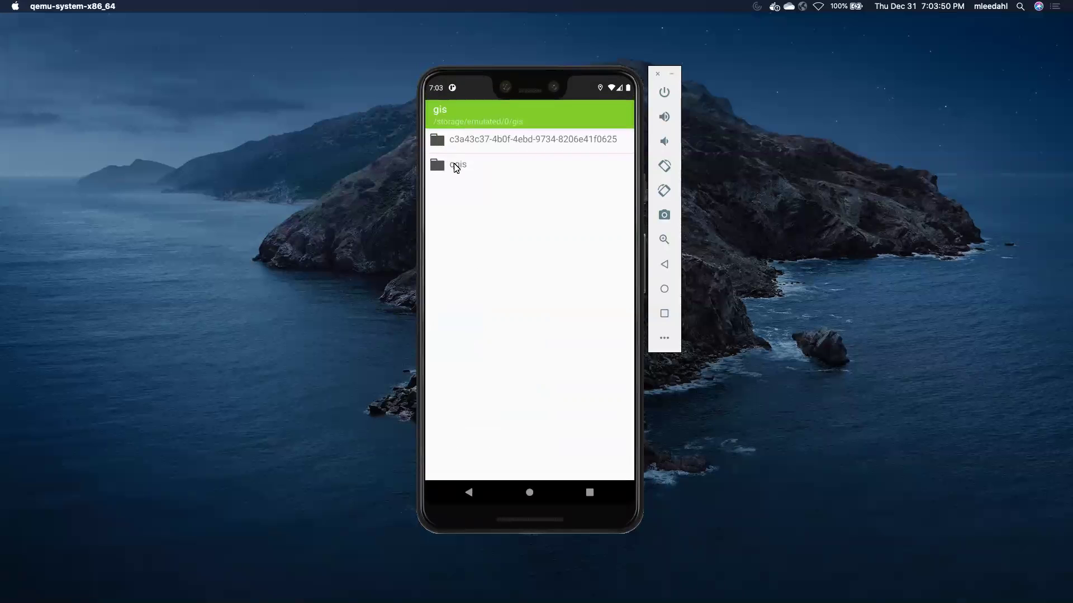
left_click(462, 170)
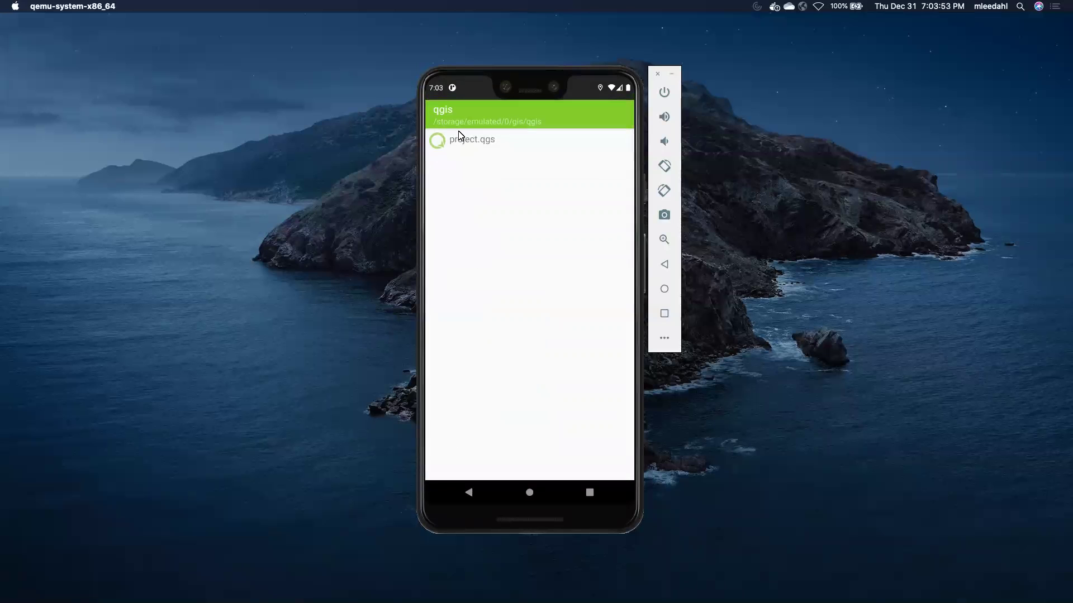
left_click(462, 141)
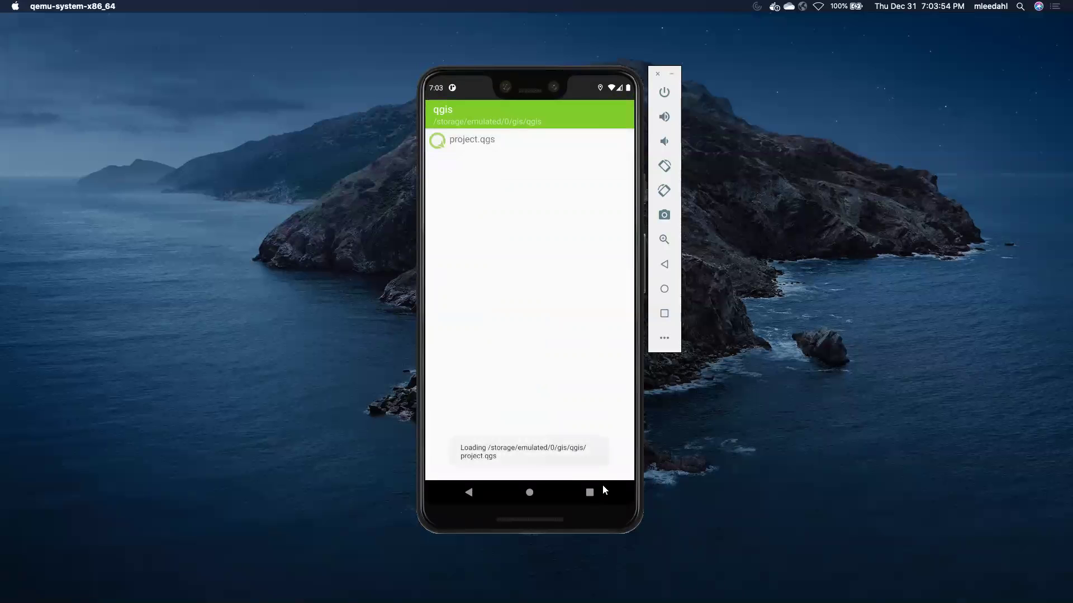